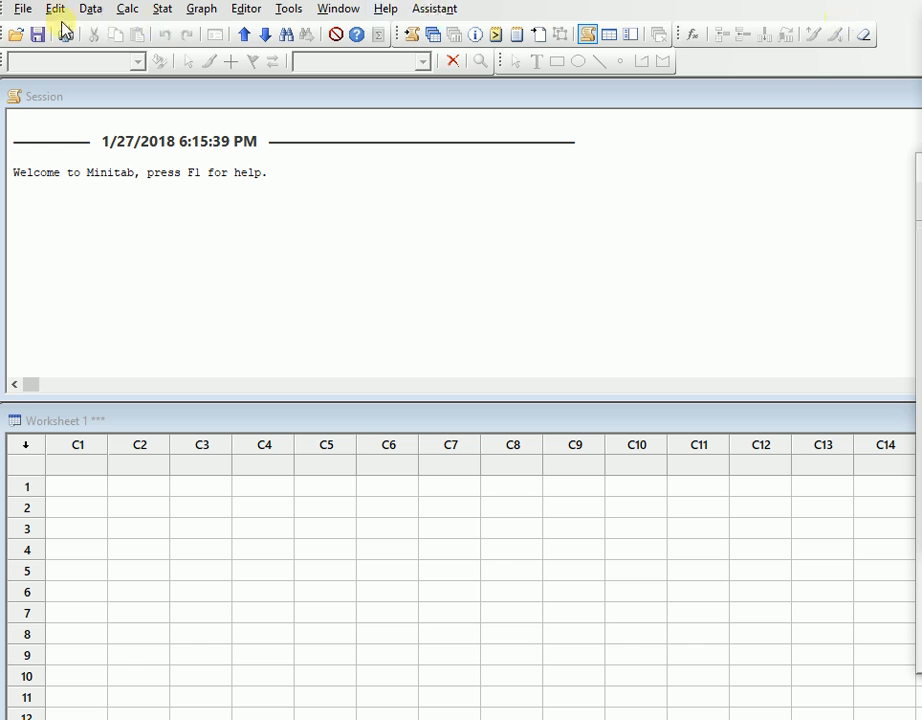
Open the worksheet Running.MTW from the Minitab Sample Data folder
click(20, 12)
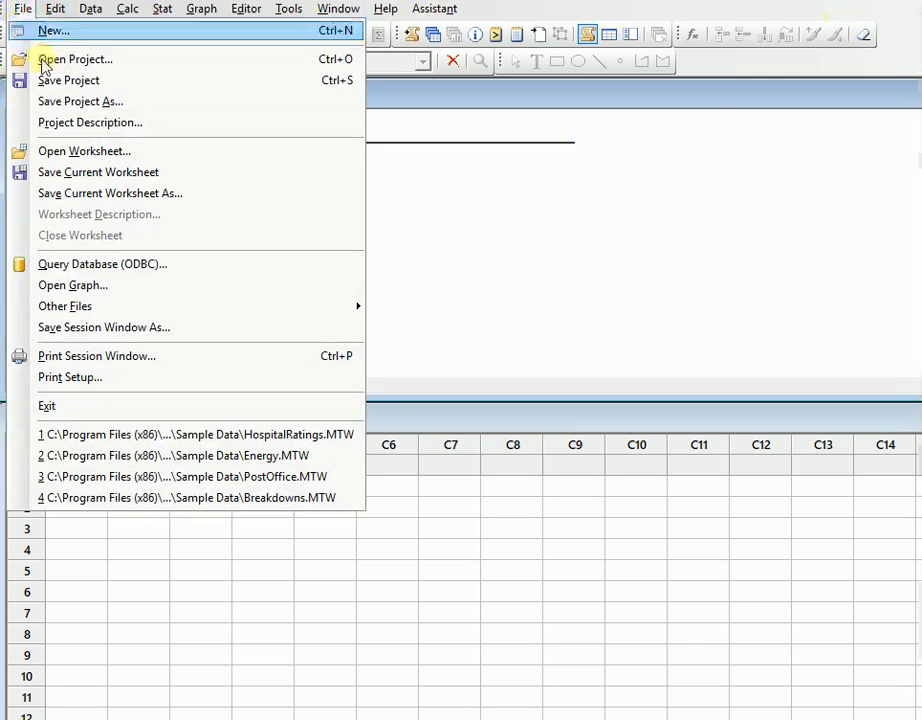
click(119, 155)
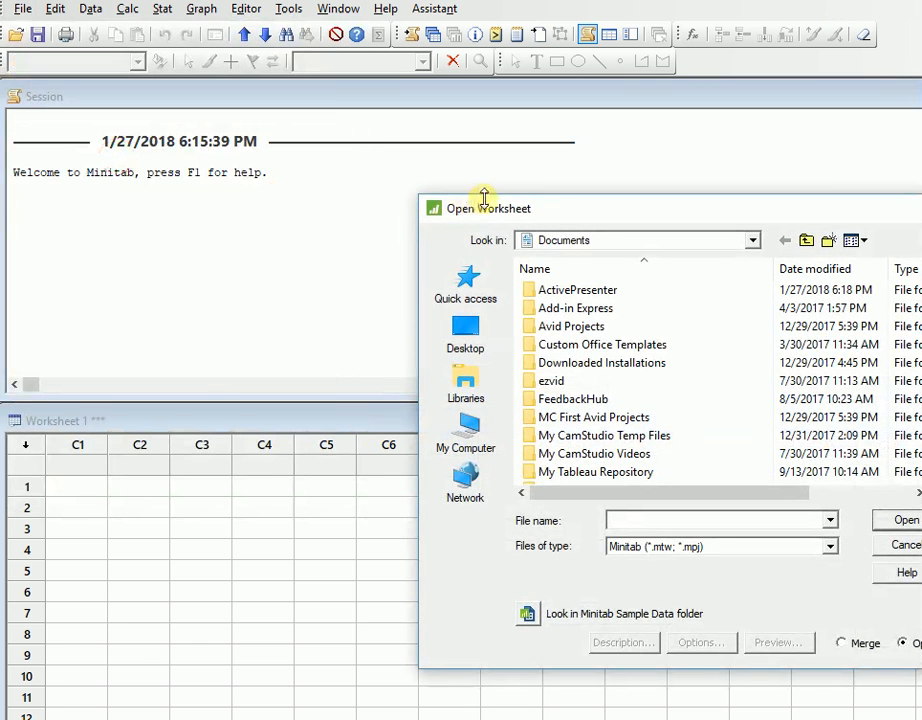
drag(538, 218, 337, 183)
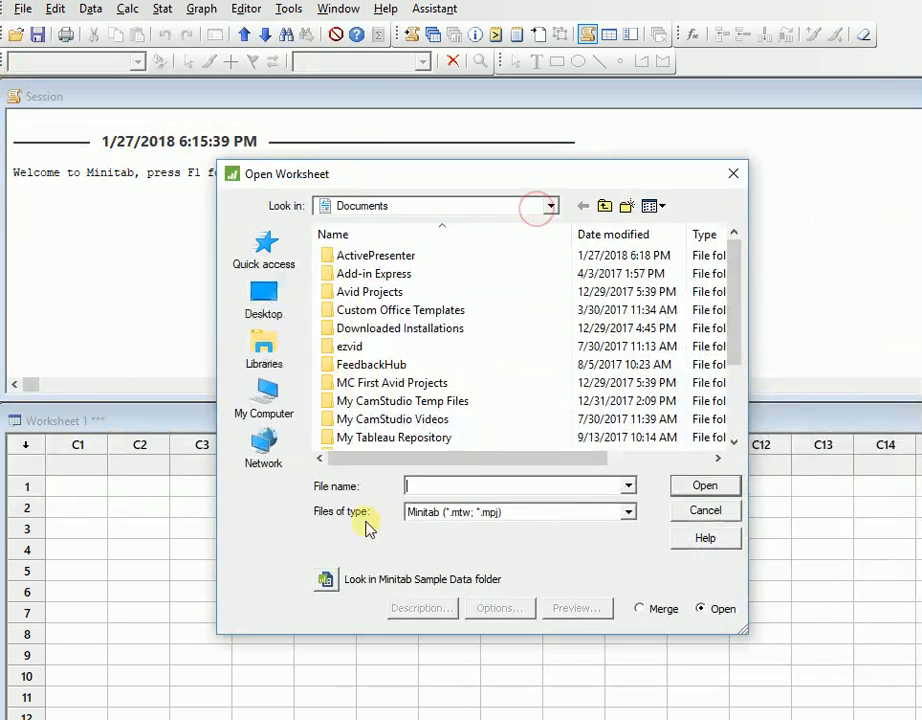
click(327, 580)
click(375, 384)
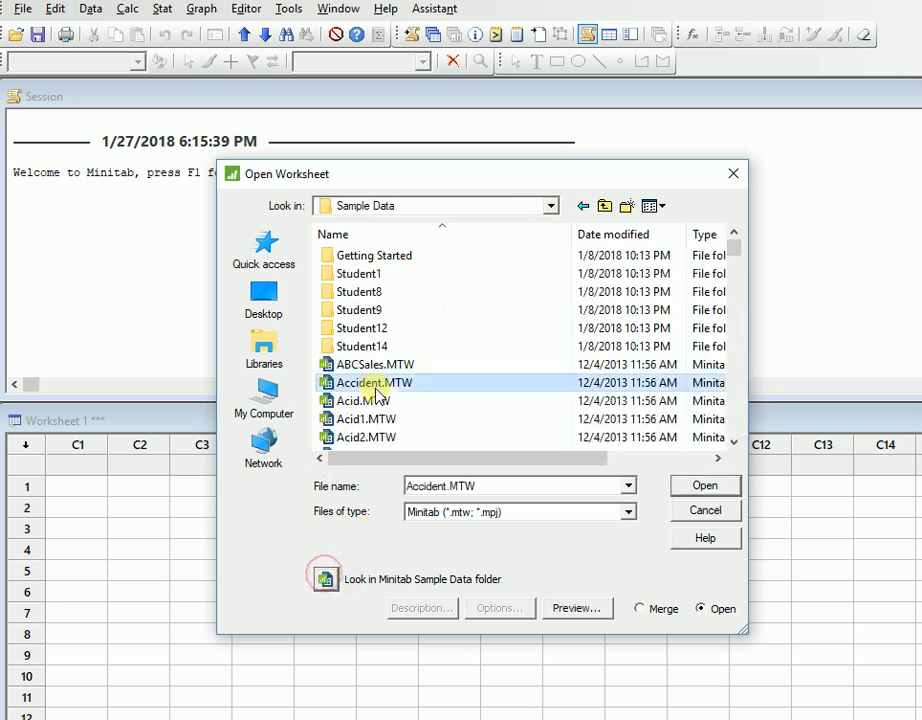
key(r)
key(Down)
key(Down)
key(Down)
key(Down)
key(Down)
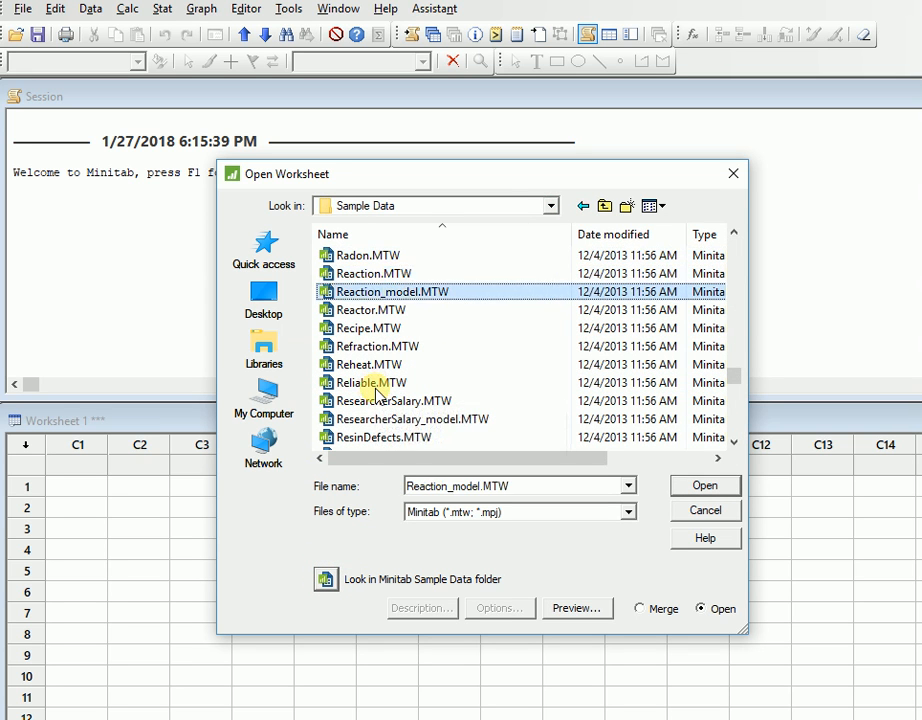
key(Down)
key(Down)
key(Down)
key(Down)
key(Down)
key(Down)
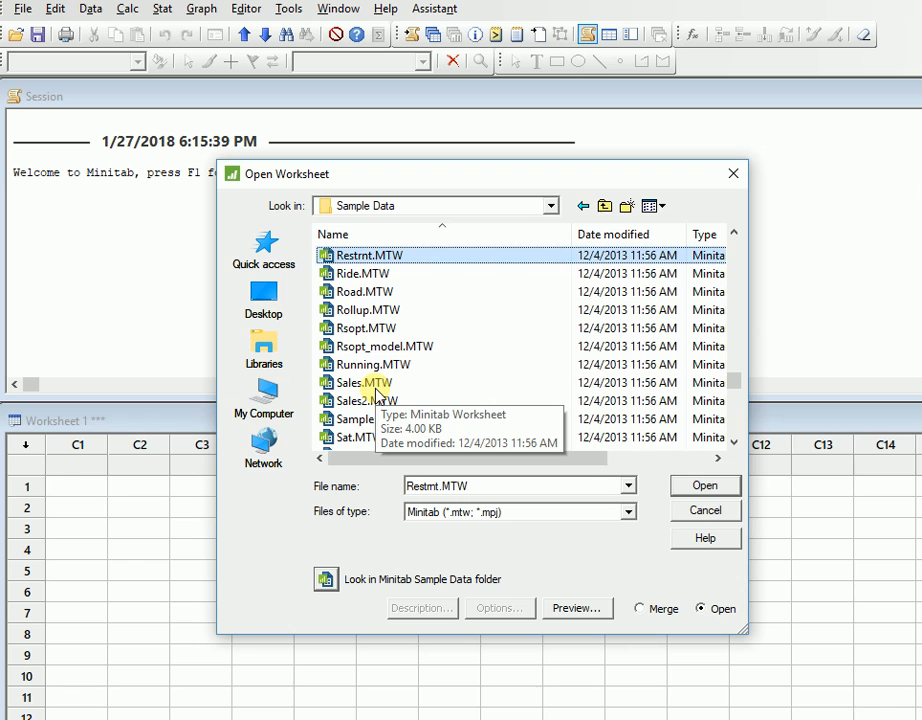
key(Down)
key(Down)
key(Down)
key(Down)
key(Down)
key(Down)
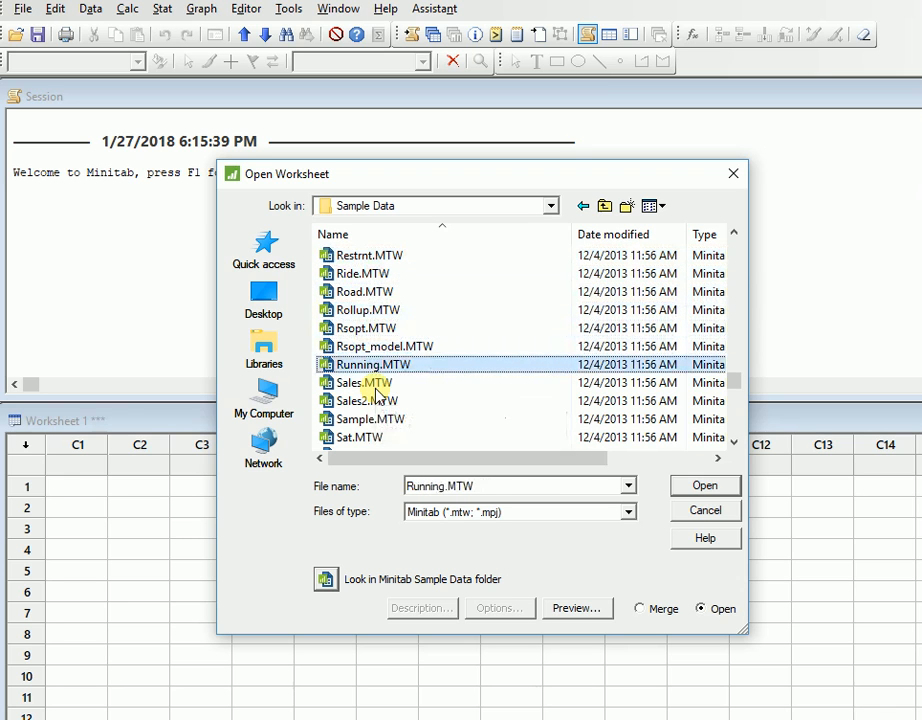
click(718, 486)
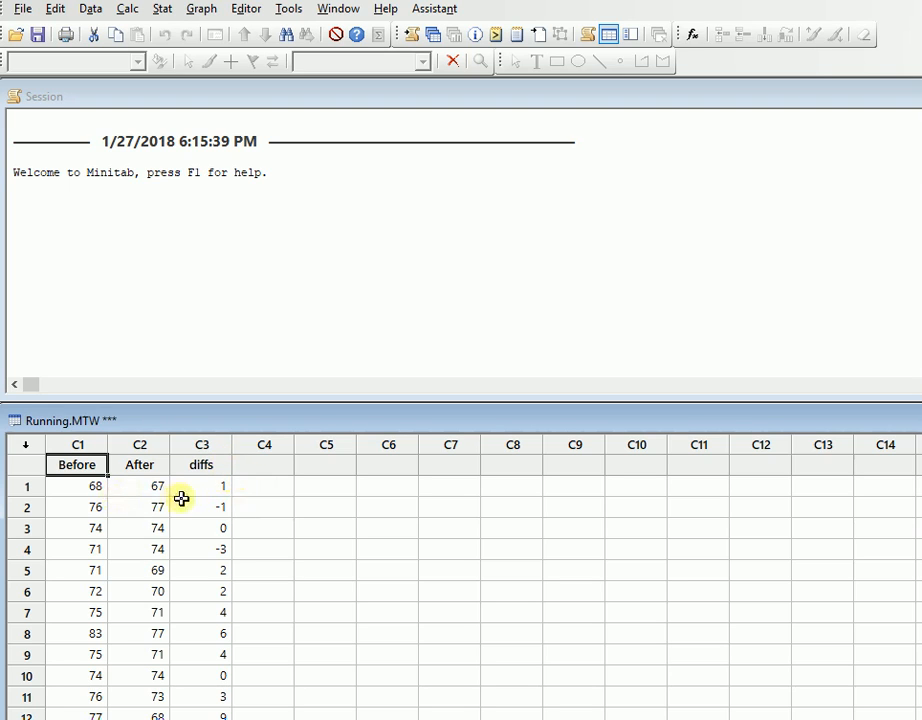
Set up a paired t-test with each sample in a column, using Before as Sample 1 and After as Sample 2
click(237, 486)
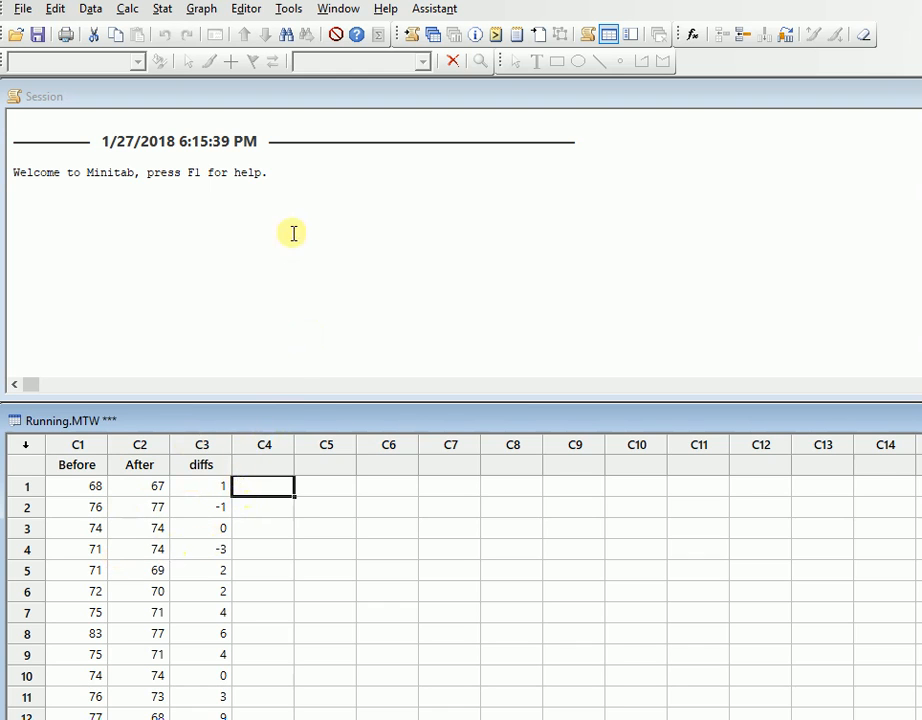
click(162, 12)
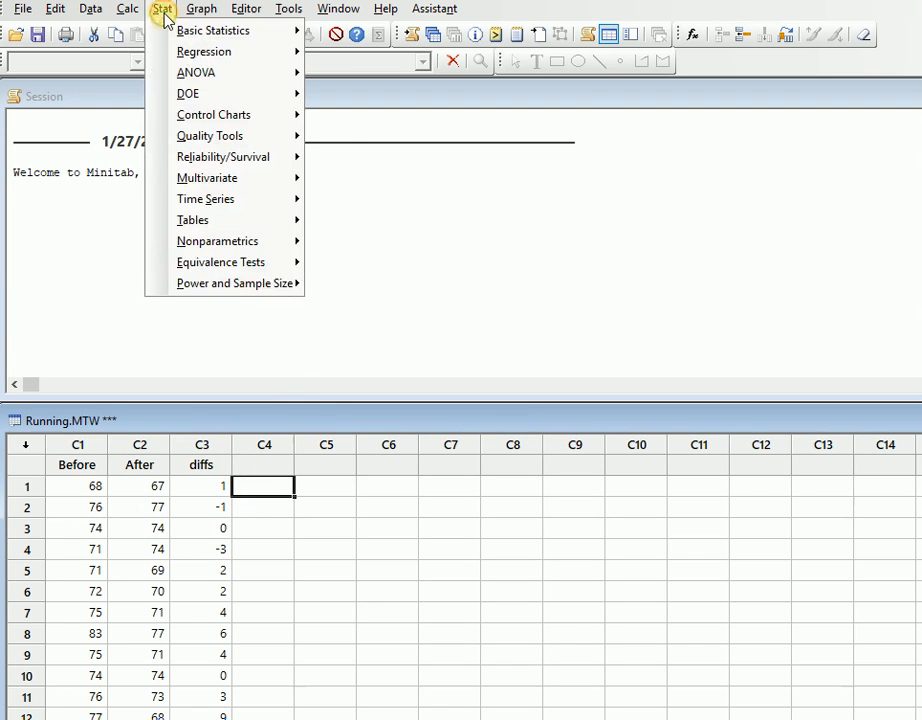
mouse_move(245, 30)
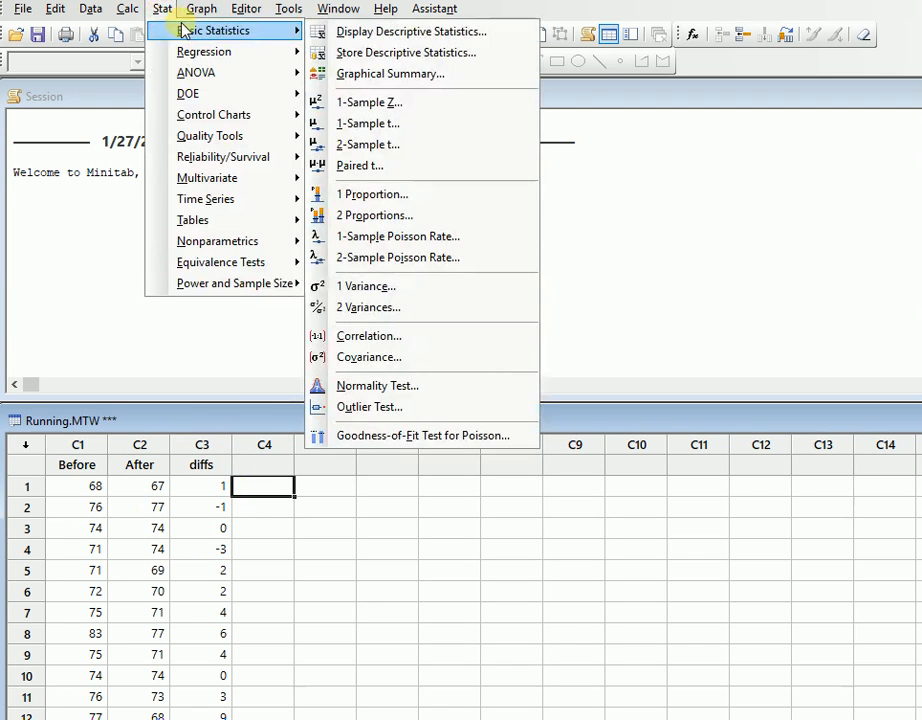
click(398, 170)
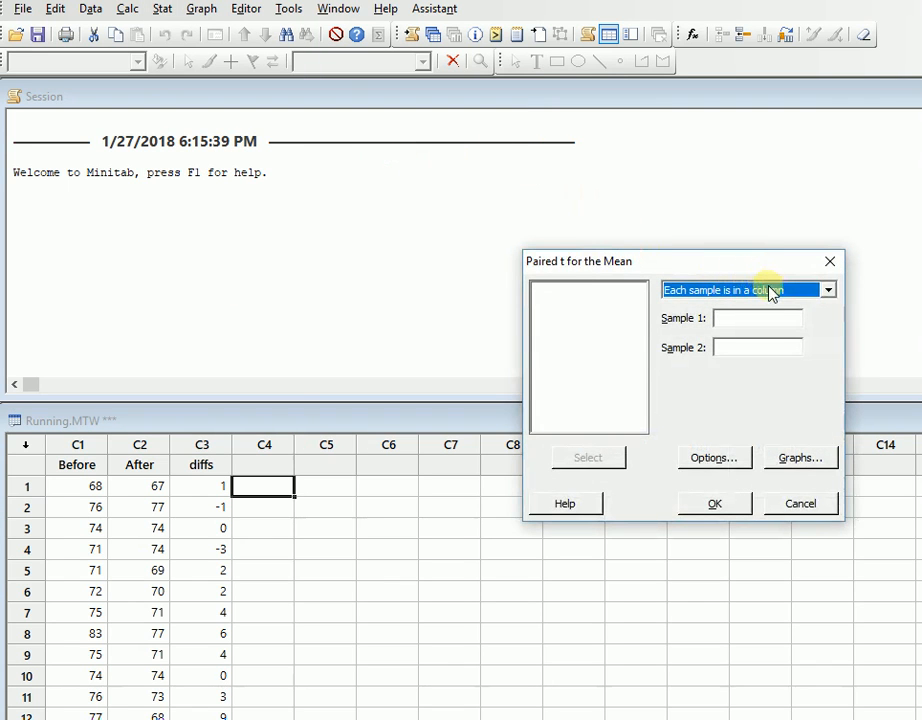
click(770, 292)
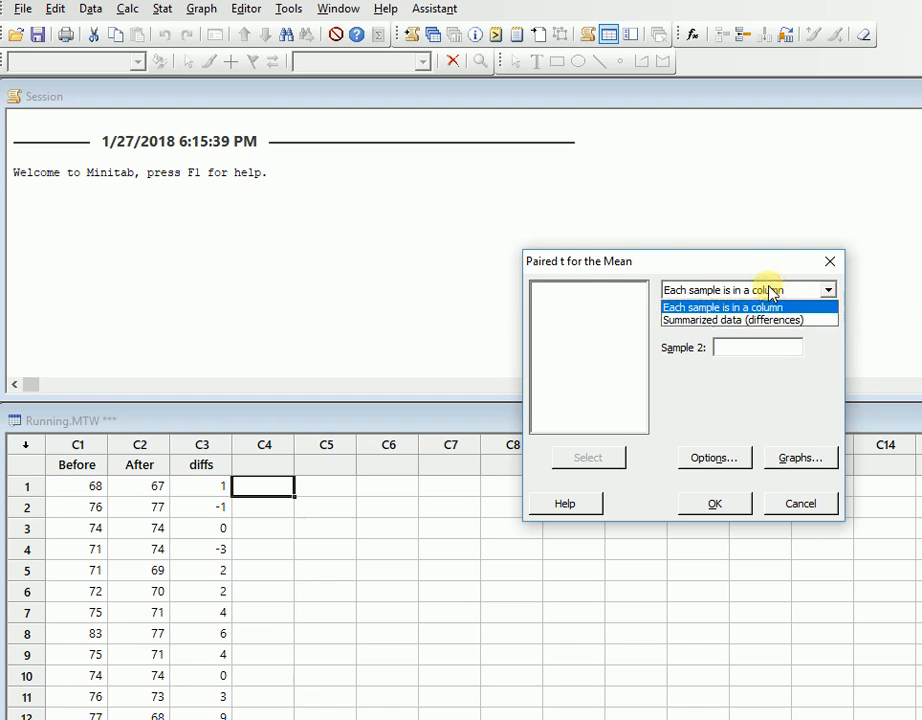
click(770, 292)
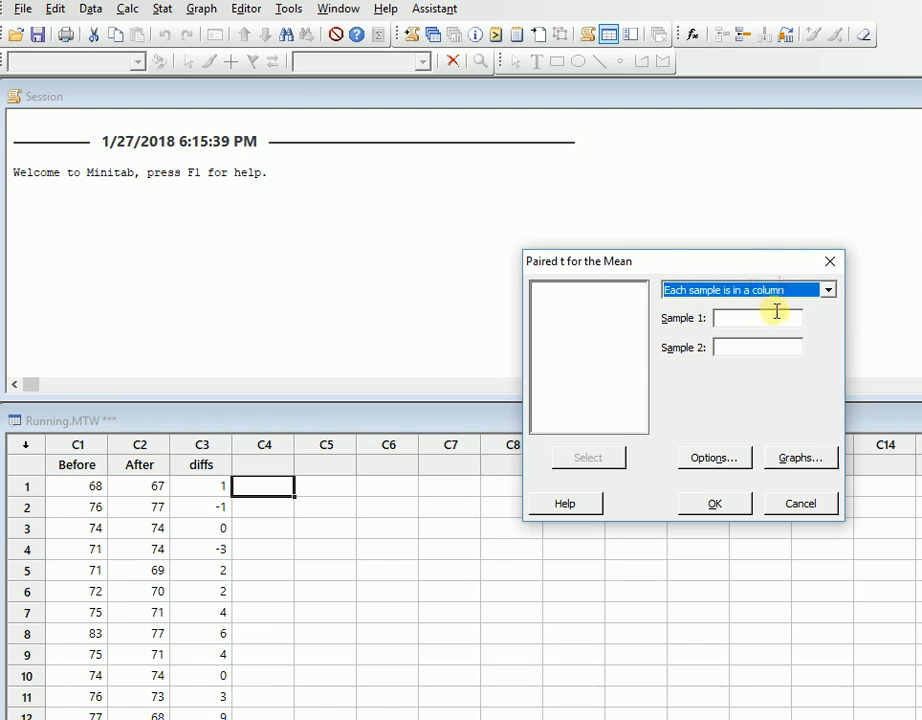
click(765, 316)
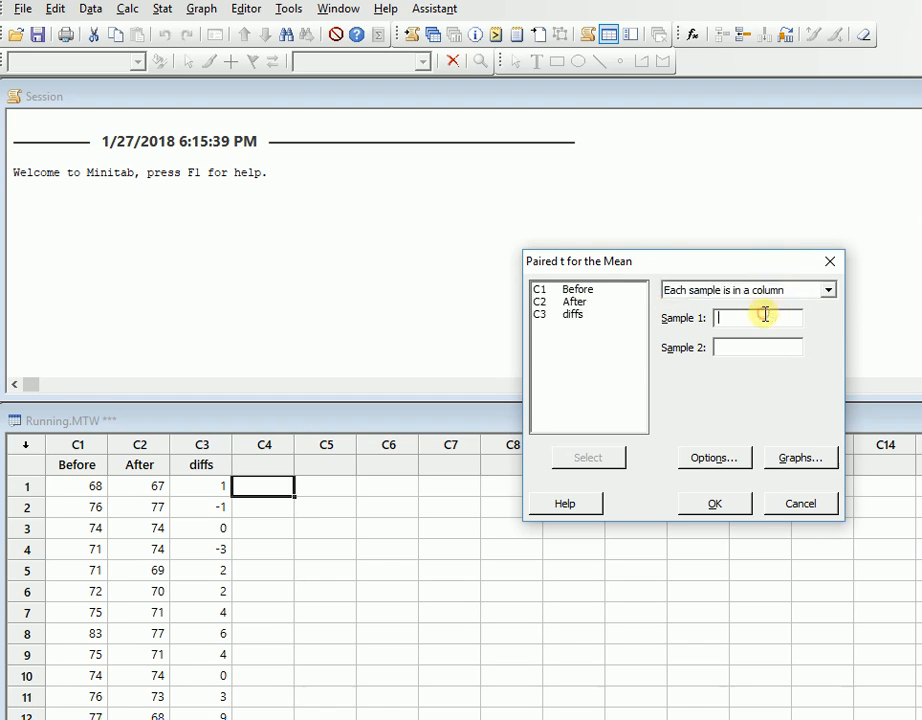
double_click(577, 290)
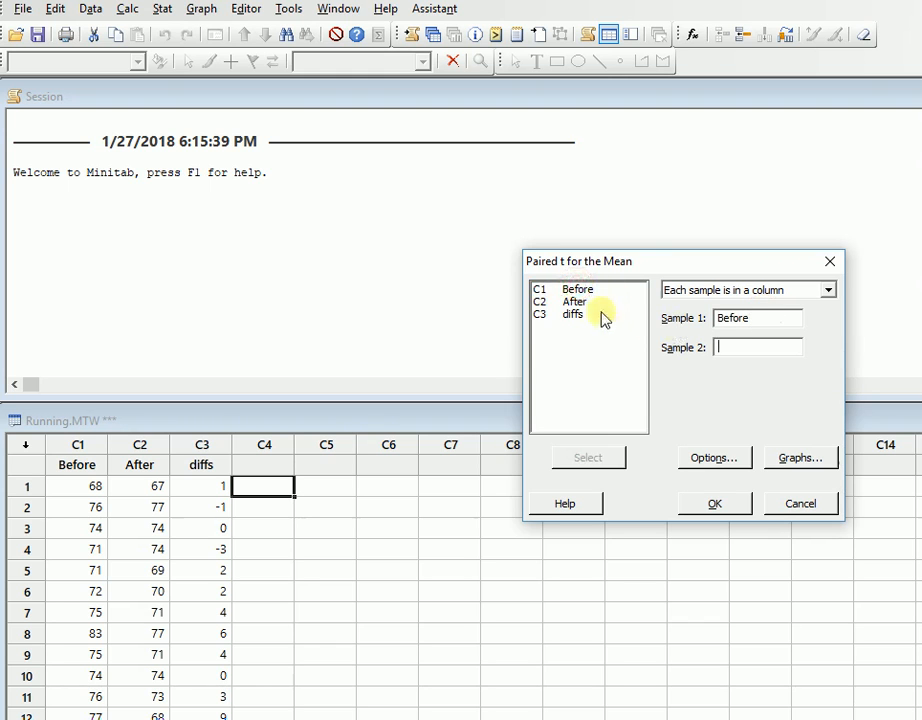
double_click(576, 302)
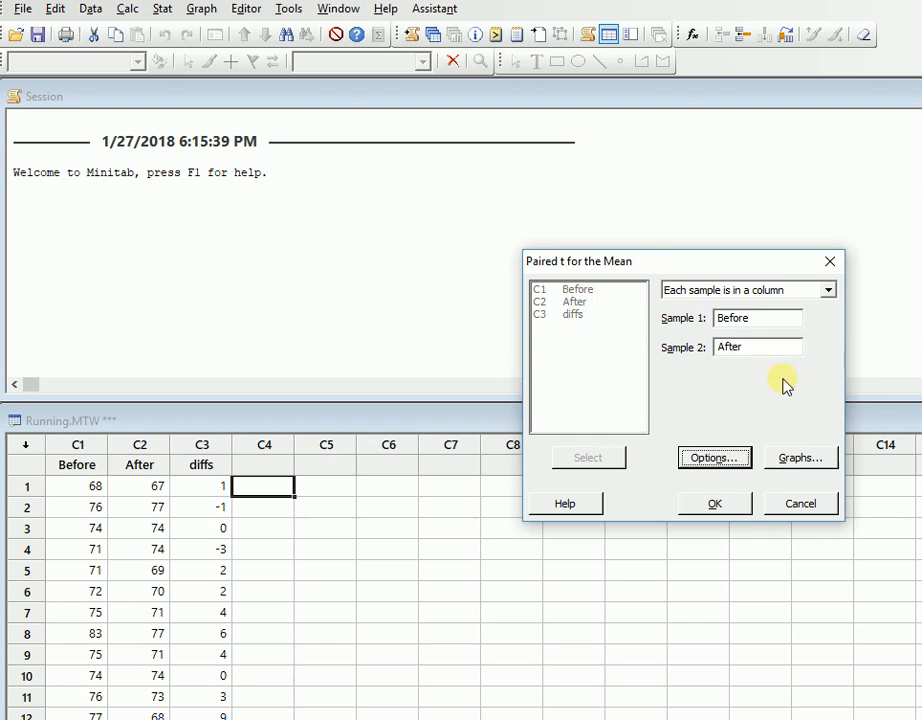
Run the paired t-test at the 95.0 confidence level with a histogram, individual value plot and boxplot of the differences
click(735, 457)
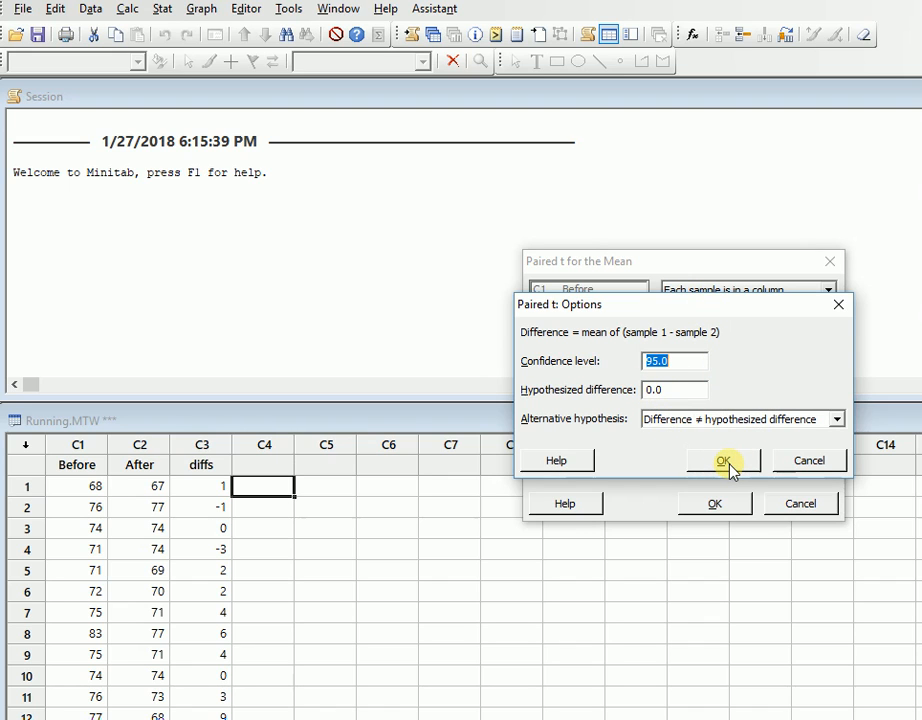
click(727, 463)
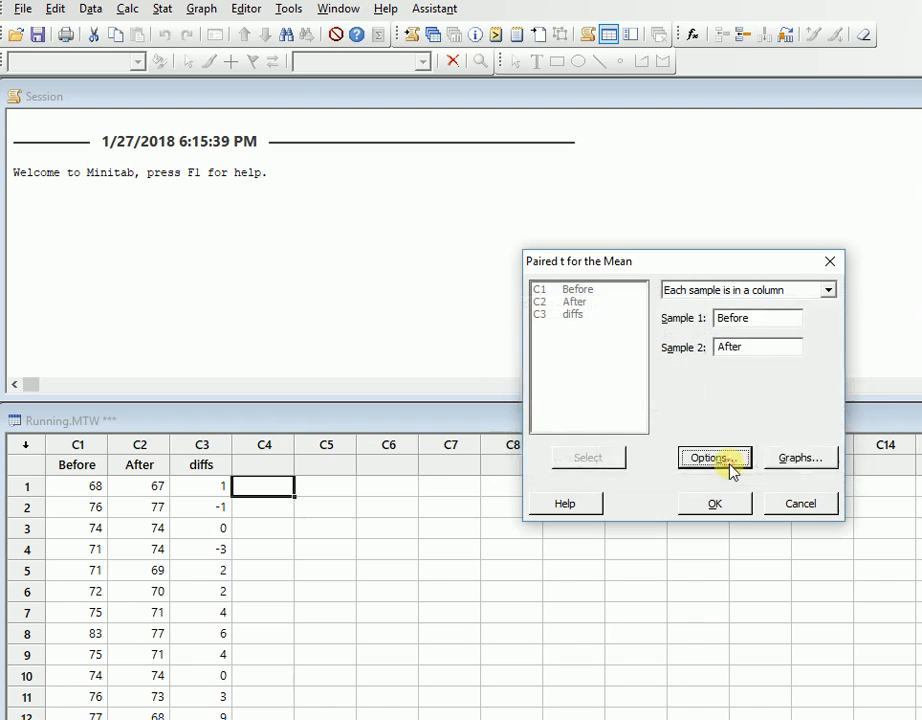
click(822, 465)
drag(685, 323, 322, 205)
click(280, 231)
click(290, 254)
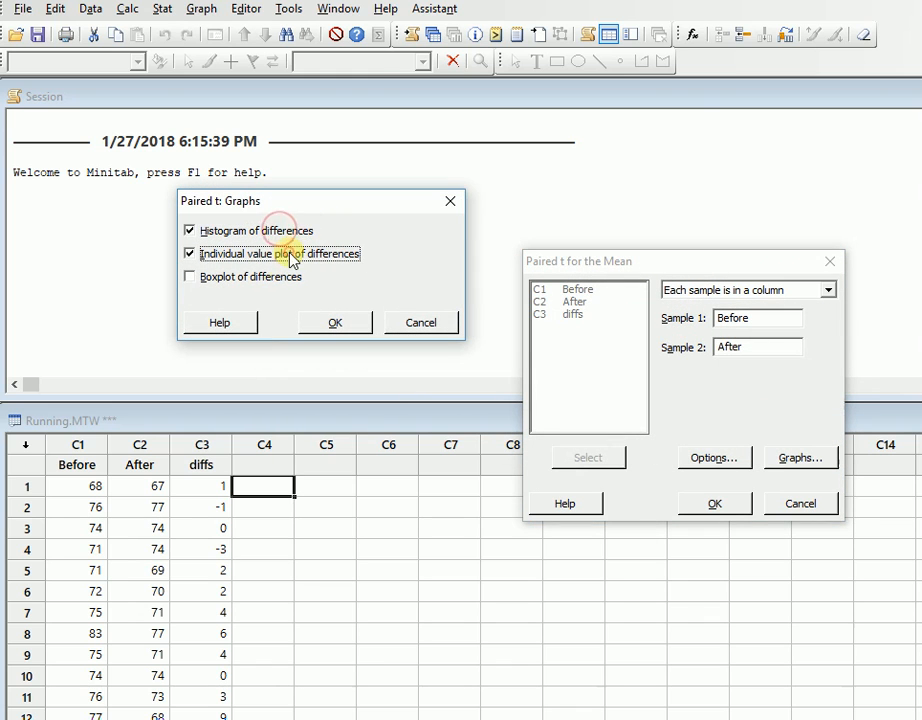
click(281, 280)
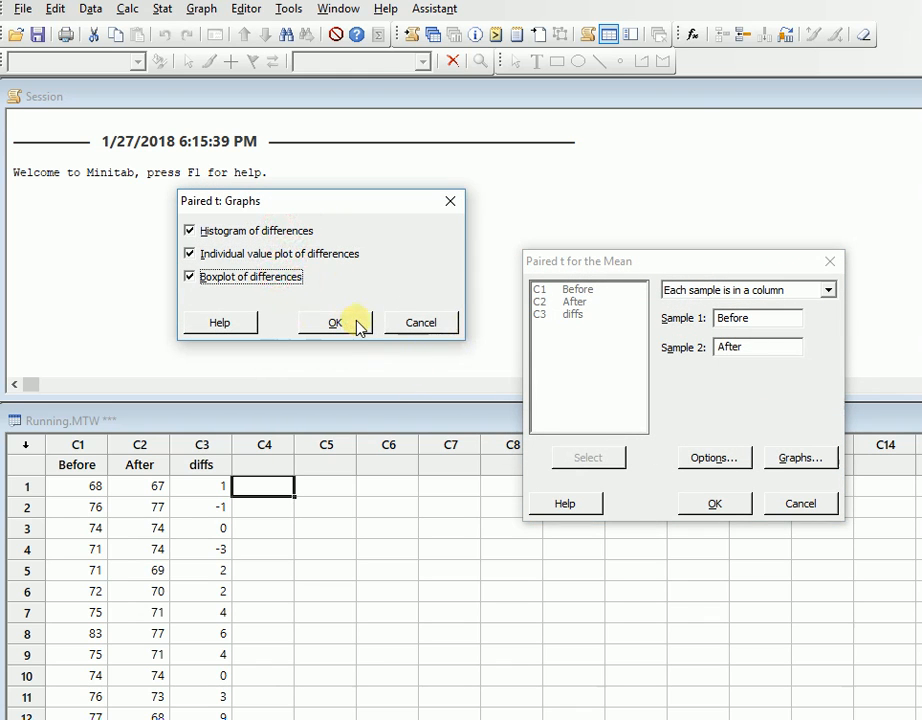
click(358, 325)
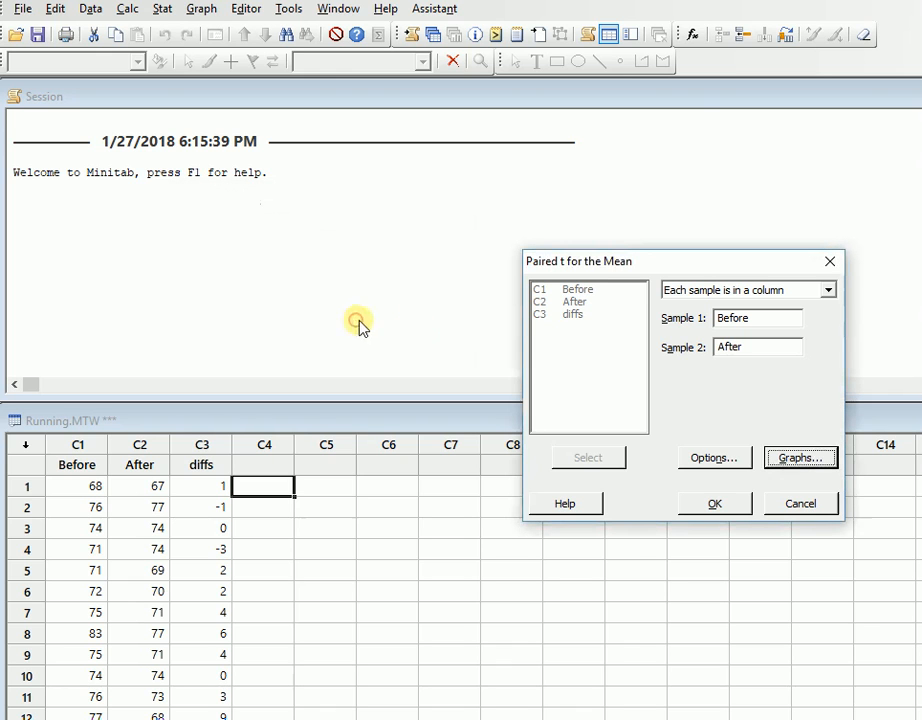
click(728, 504)
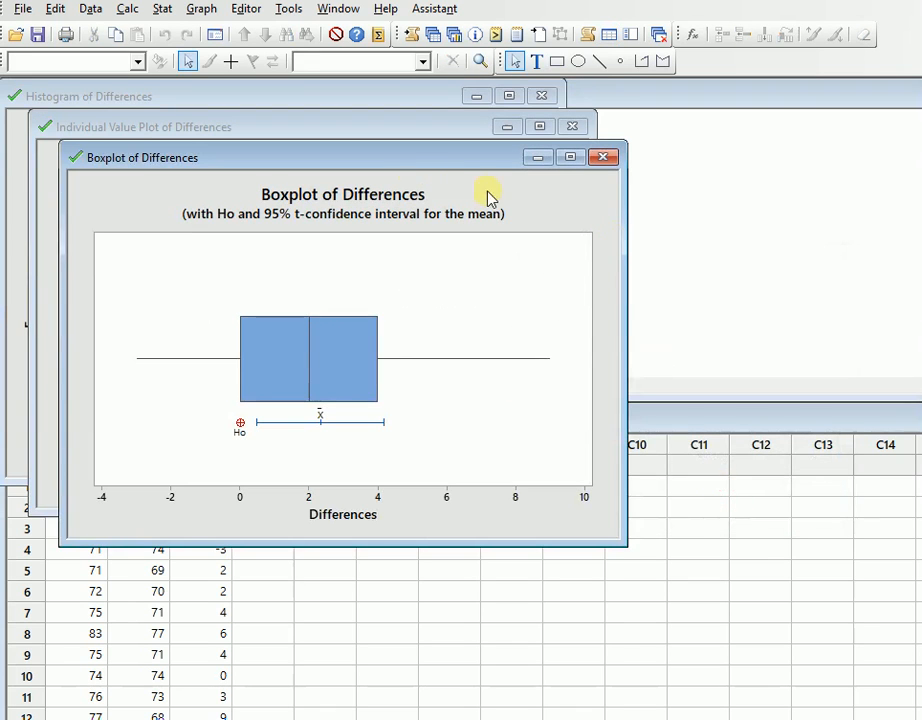
Minimize the boxplot, individual value plot and histogram windows to reveal the session output
click(538, 160)
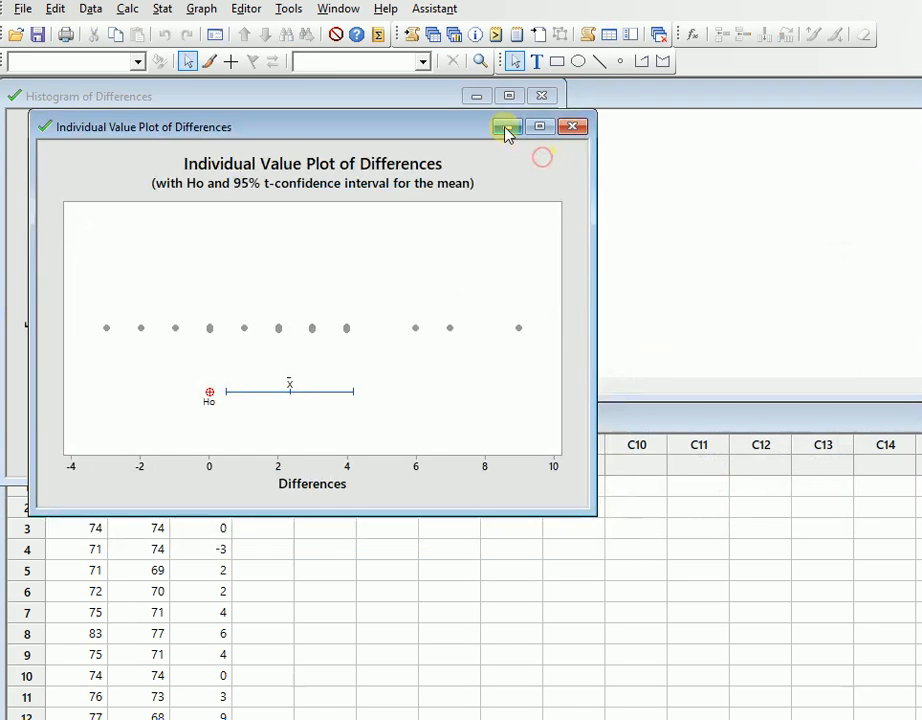
click(506, 128)
click(479, 97)
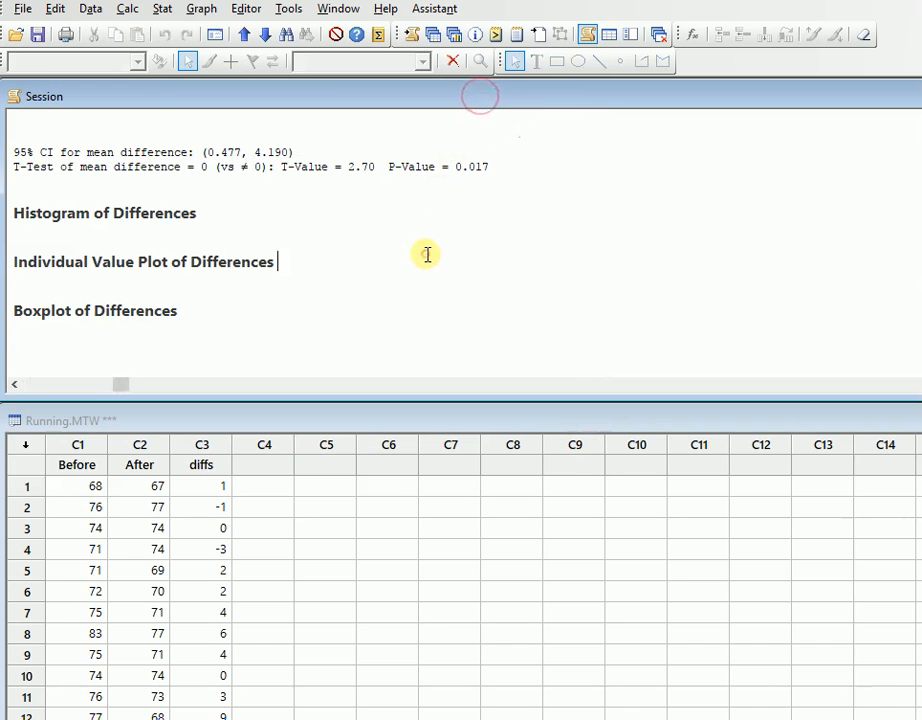
Examine the paired t-test output for Before and After in the session, including the descriptive statistics, confidence interval and P-value
key(Up)
key(Up)
key(Up)
key(Up)
key(Up)
key(Up)
key(Up)
key(Up)
key(Up)
key(Up)
key(Up)
key(Up)
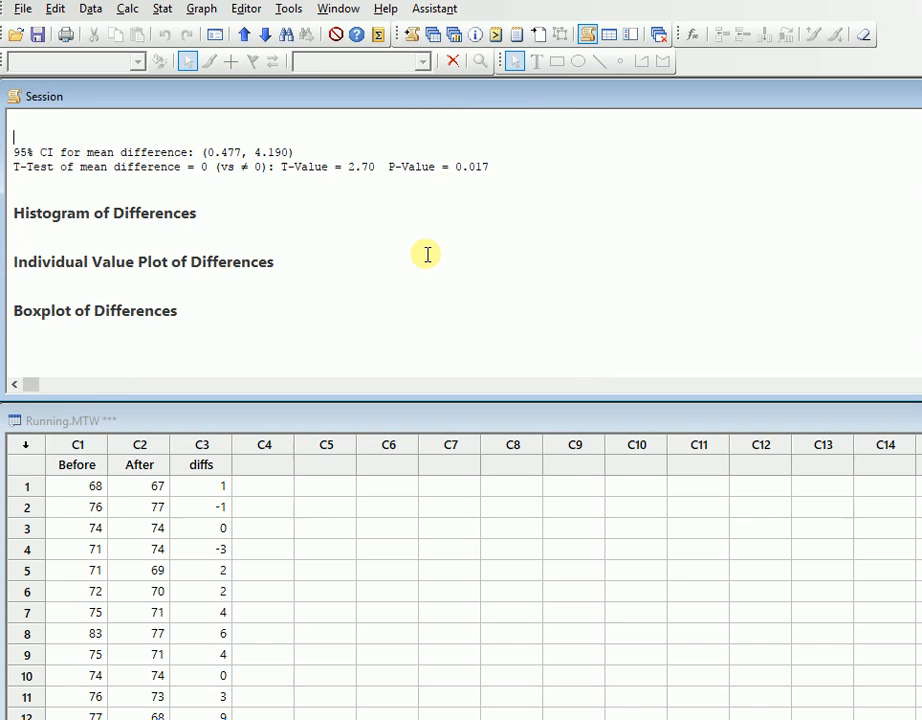
key(Up)
key(Up)
key(Up)
key(Up)
key(Up)
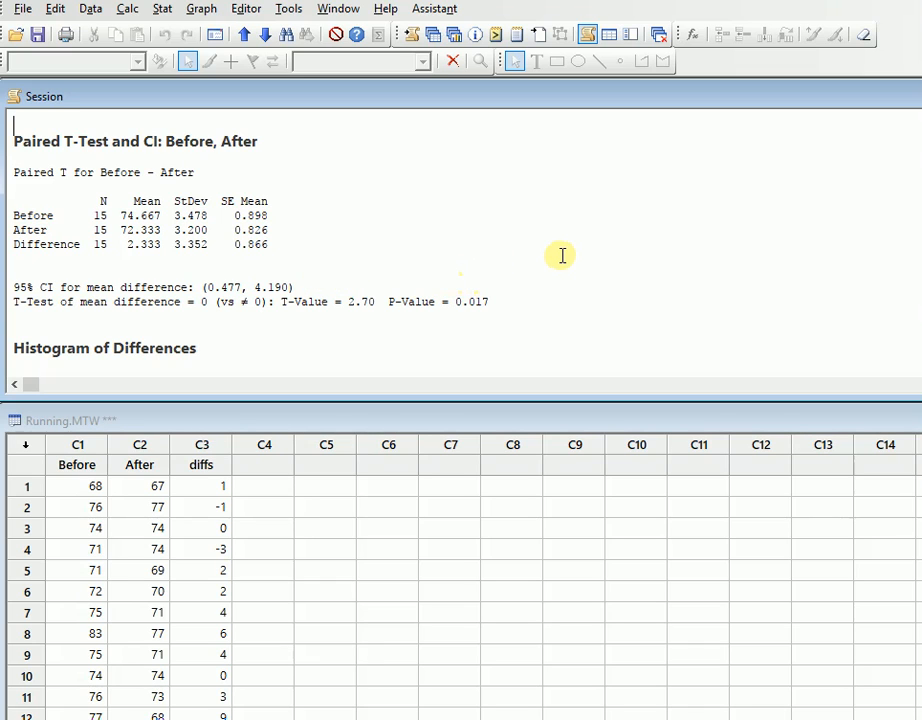
Bring the Histogram of Differences back into view to inspect it
key(ctrl+e)
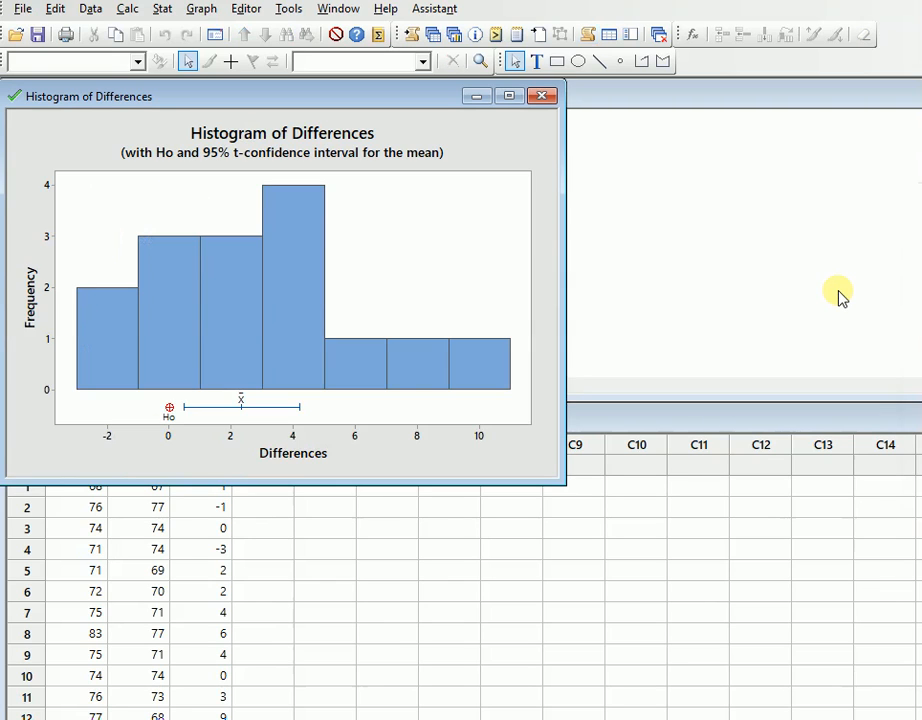
click(839, 293)
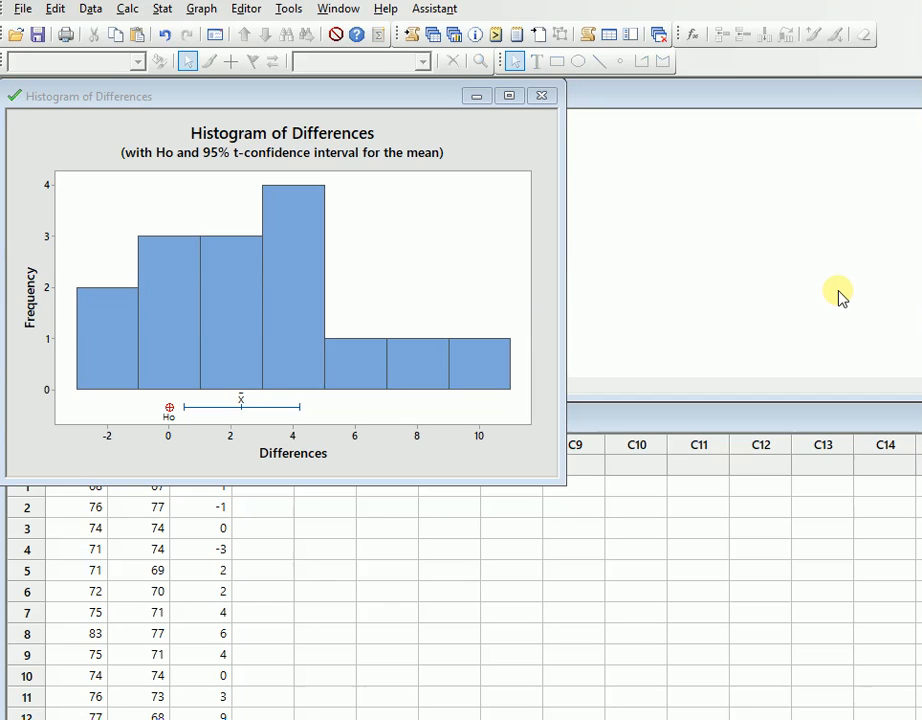